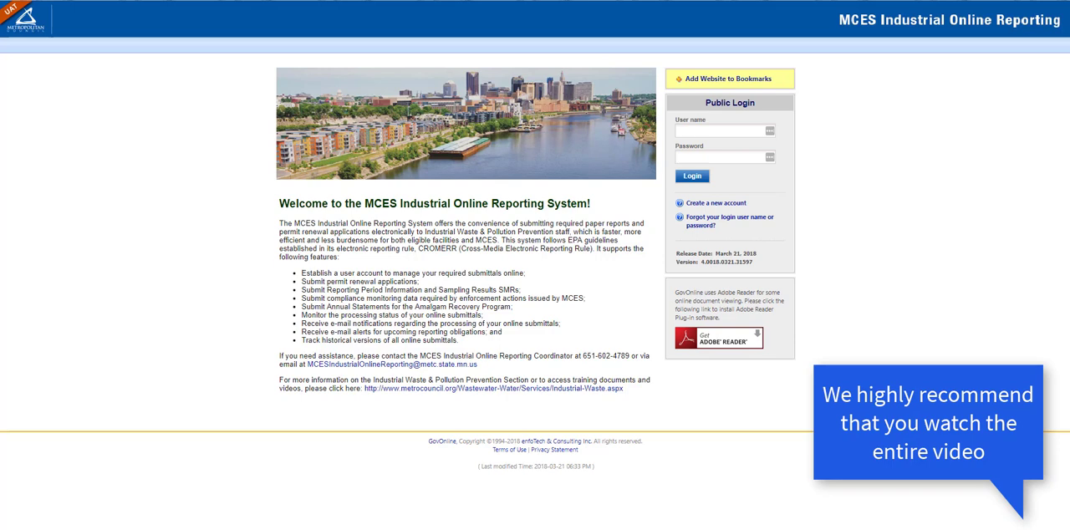
Try to log in with the account user name and password, and open the recovery option for forgotten login details.
click(721, 131)
text(Example)
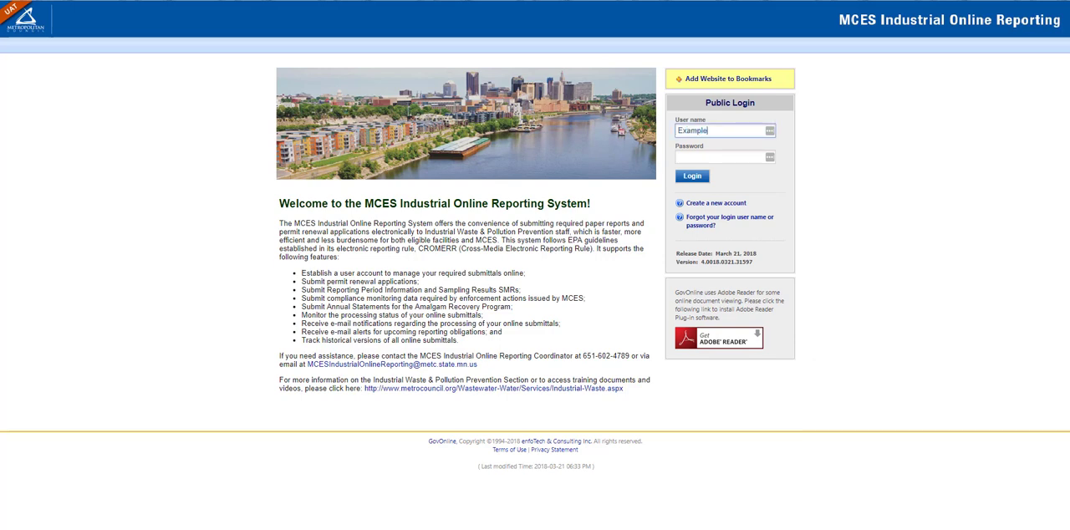
text(Username01)
key(Tab)
text(••)
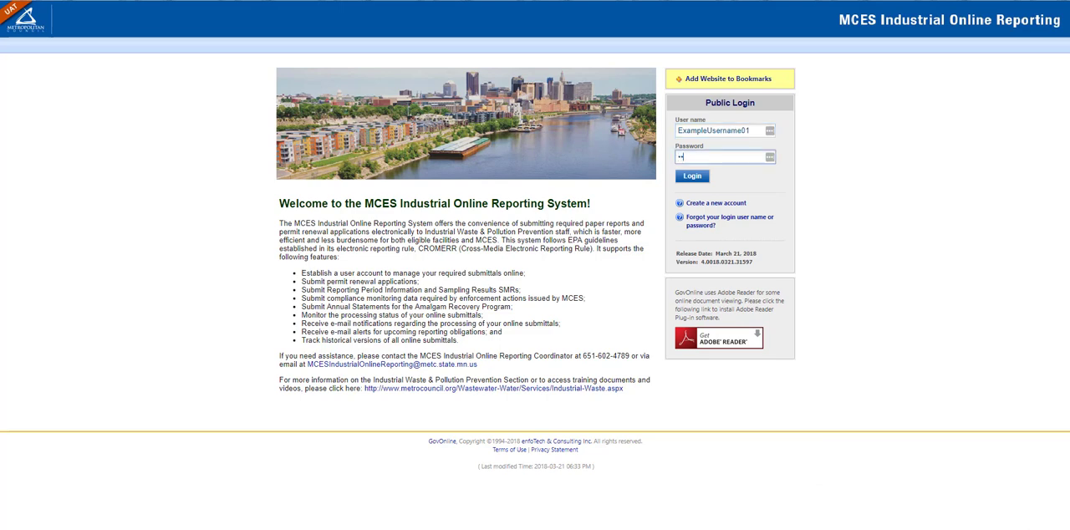
text(•••••••••••)
key(Return)
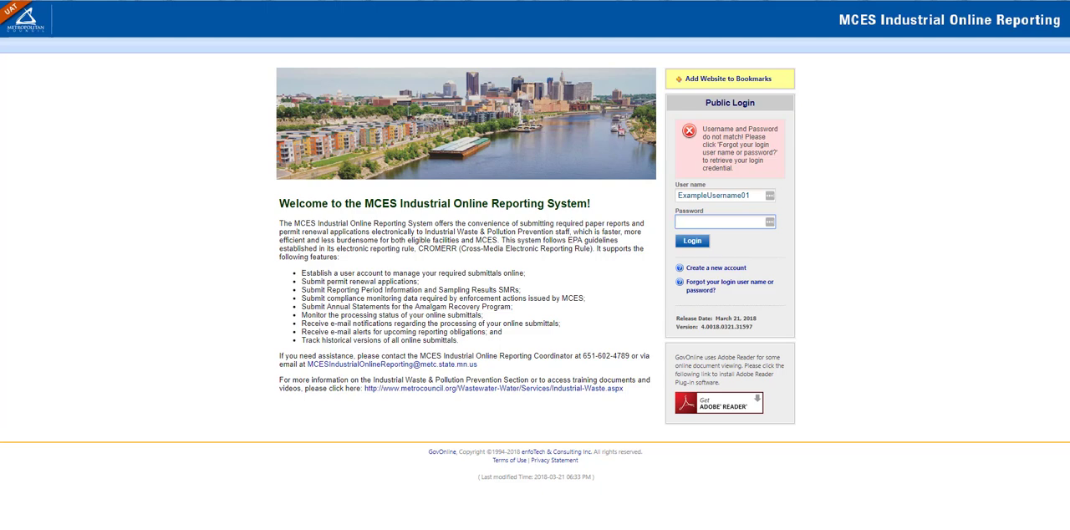
click(735, 282)
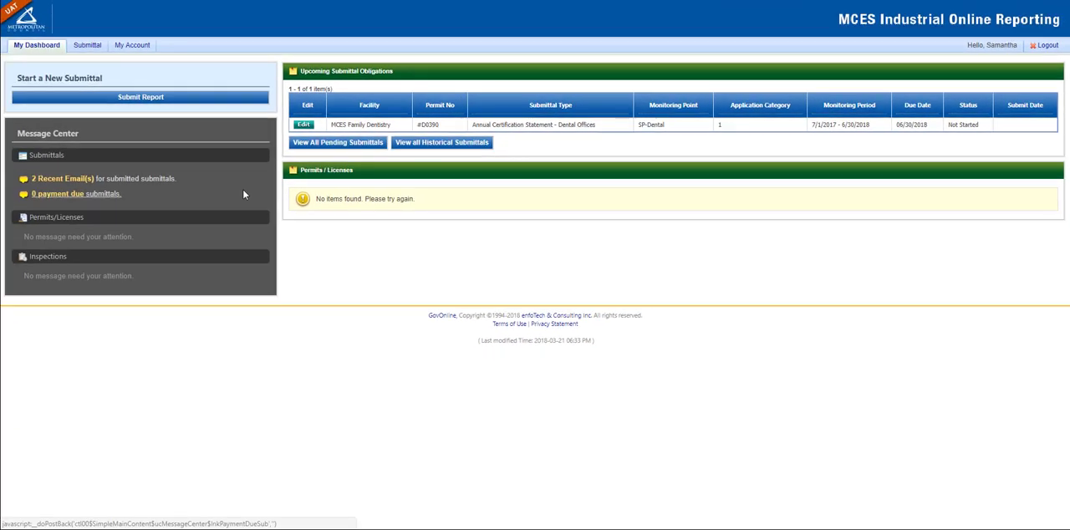
Open the upcoming Annual Certification Statement - Dental Offices for editing and try to inactivate the signatory authority contact.
click(306, 126)
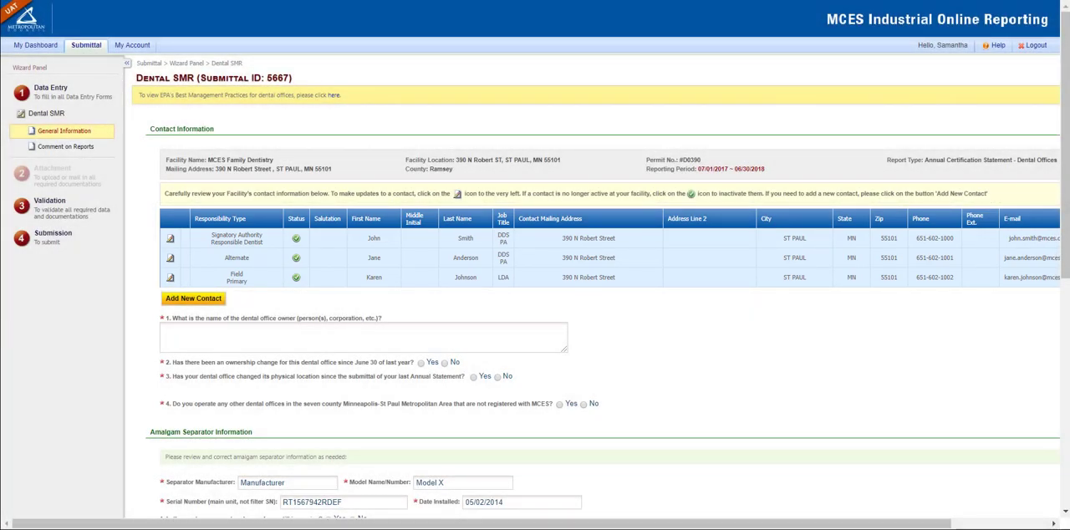
click(296, 239)
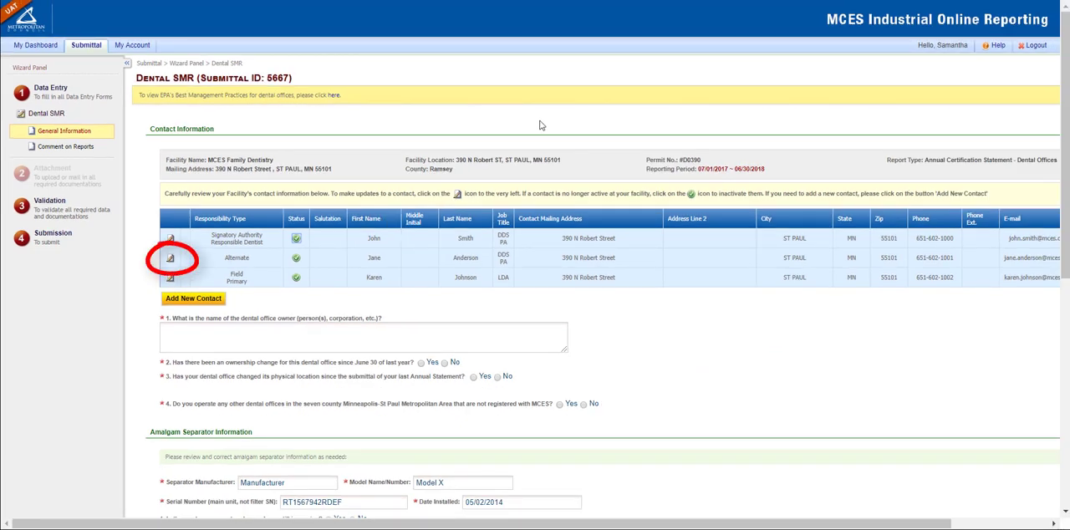
In the alternate contact's record, note a last-name change due to marriage and switch the responsibility from Alternate to Primary.
click(169, 261)
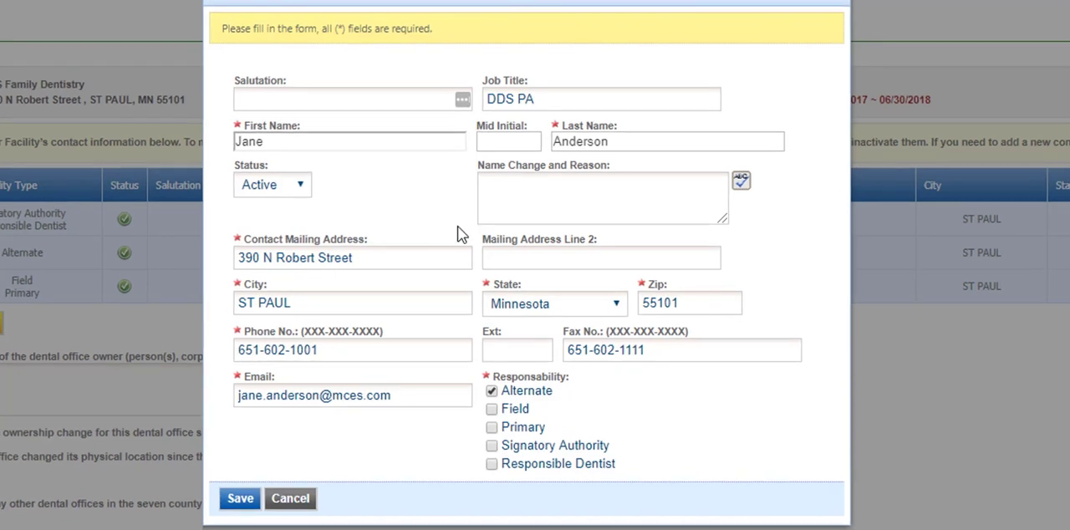
click(518, 229)
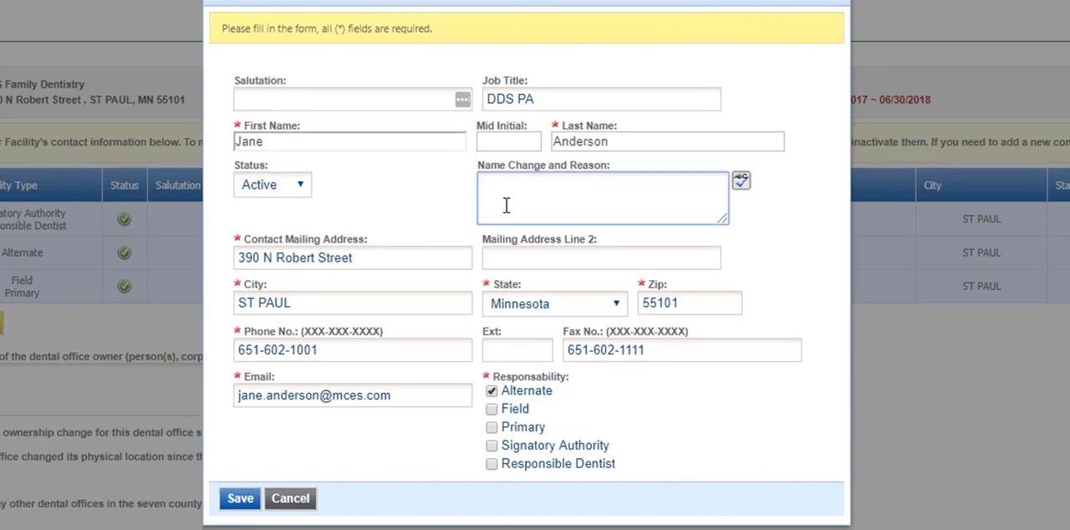
text(Change last name to Johnson. Changed du)
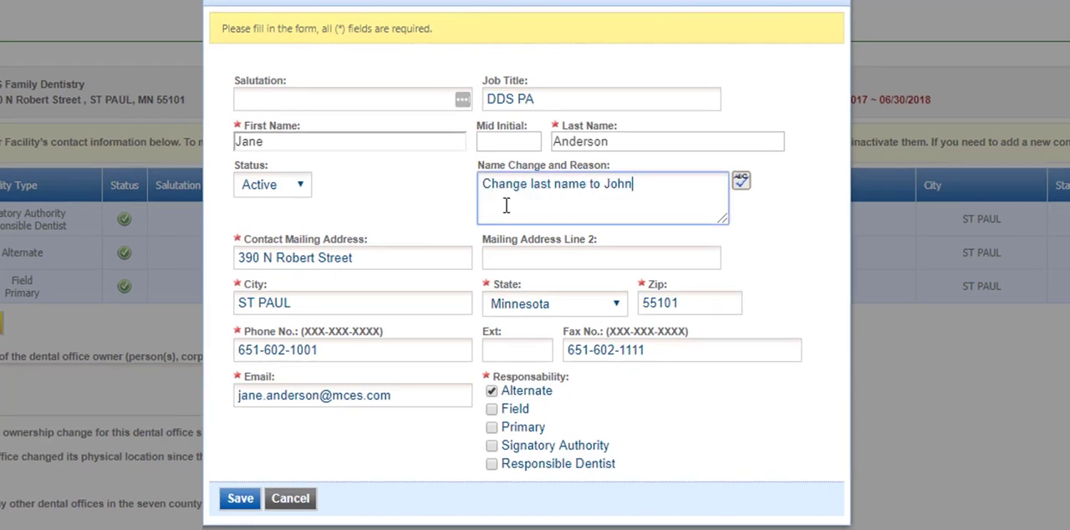
text(e to marriage.)
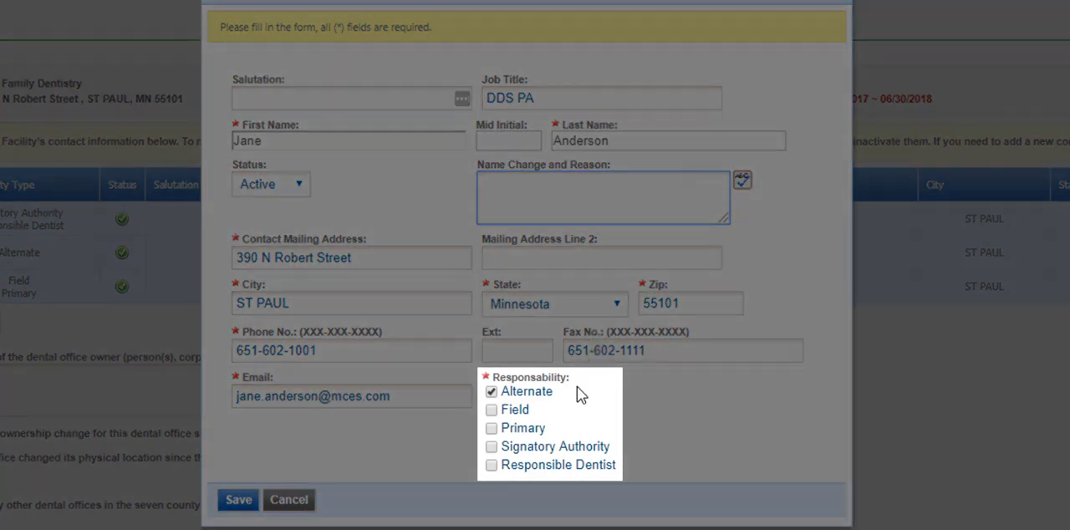
click(492, 428)
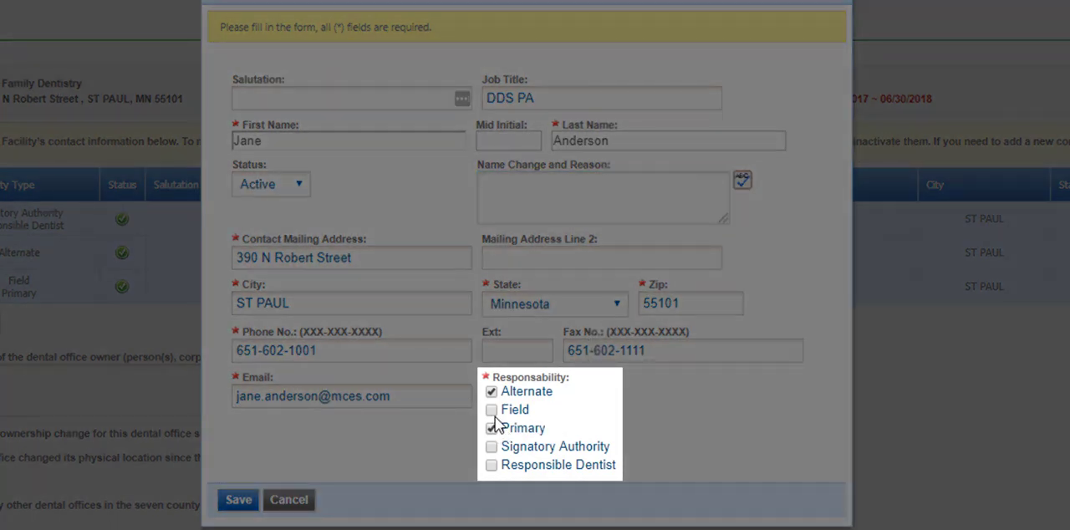
click(492, 391)
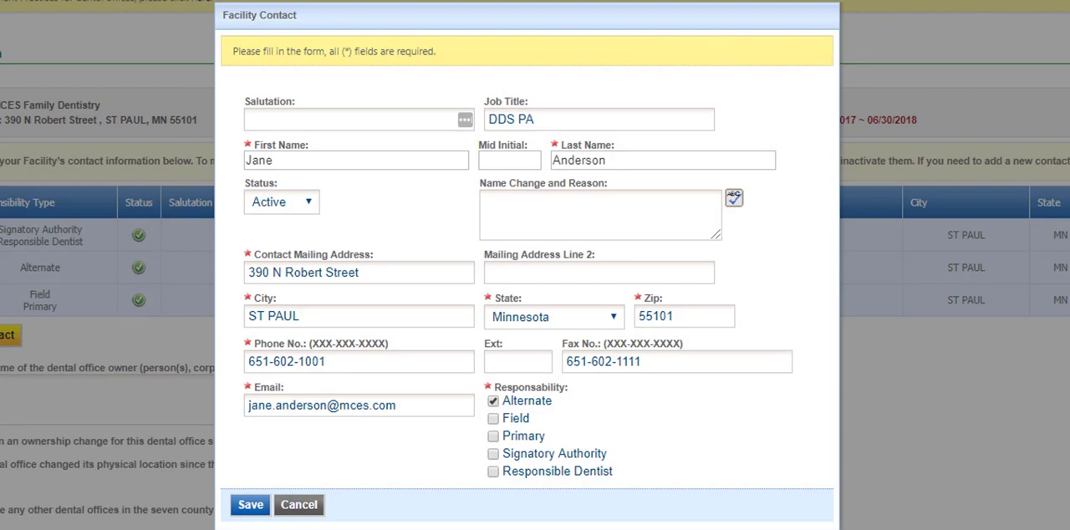
Set the alternate contact's status to Inactive and start a new facility contact.
click(305, 207)
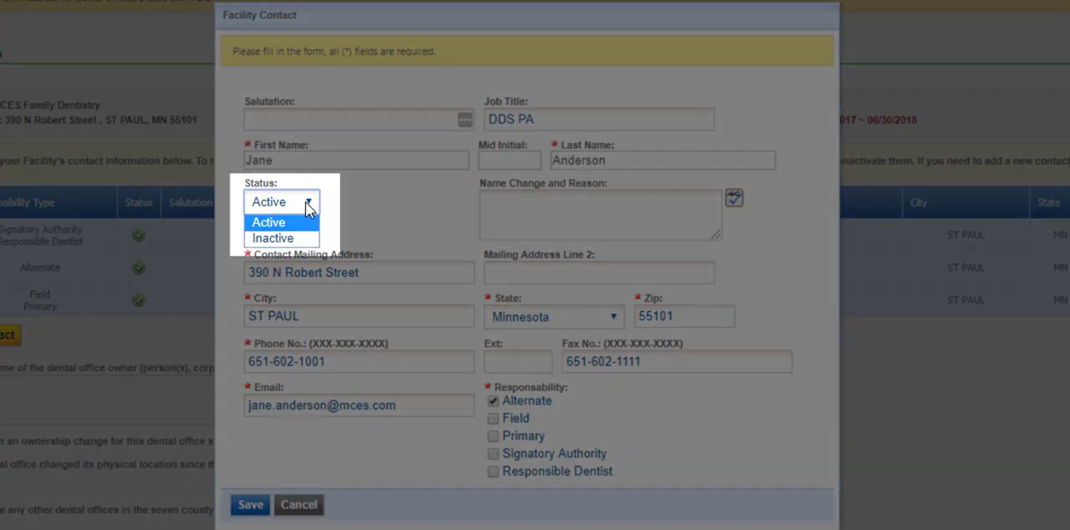
click(299, 238)
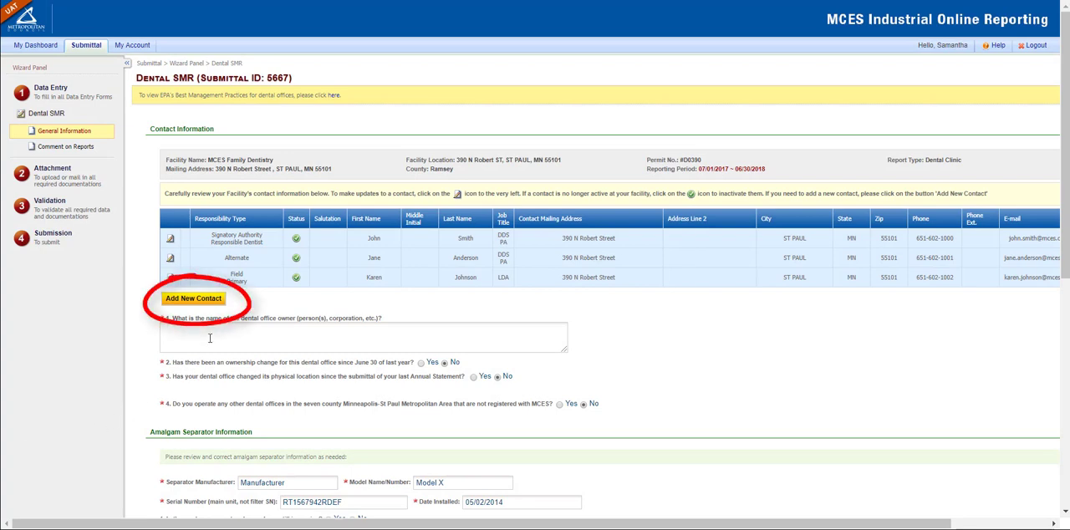
click(218, 303)
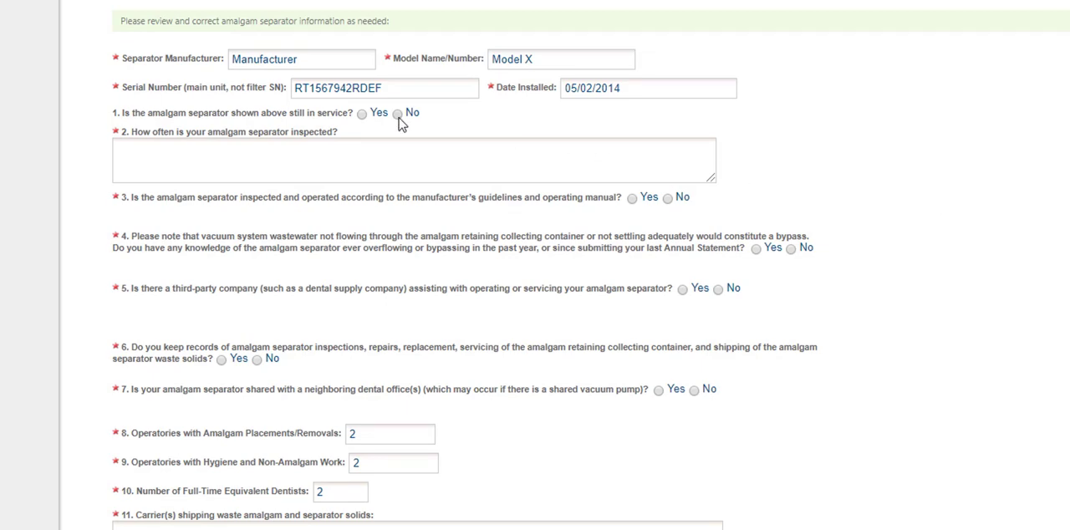
Answer the amalgam separator questions, choosing No for third-party company assistance and No for keeping inspection and servicing records.
click(398, 114)
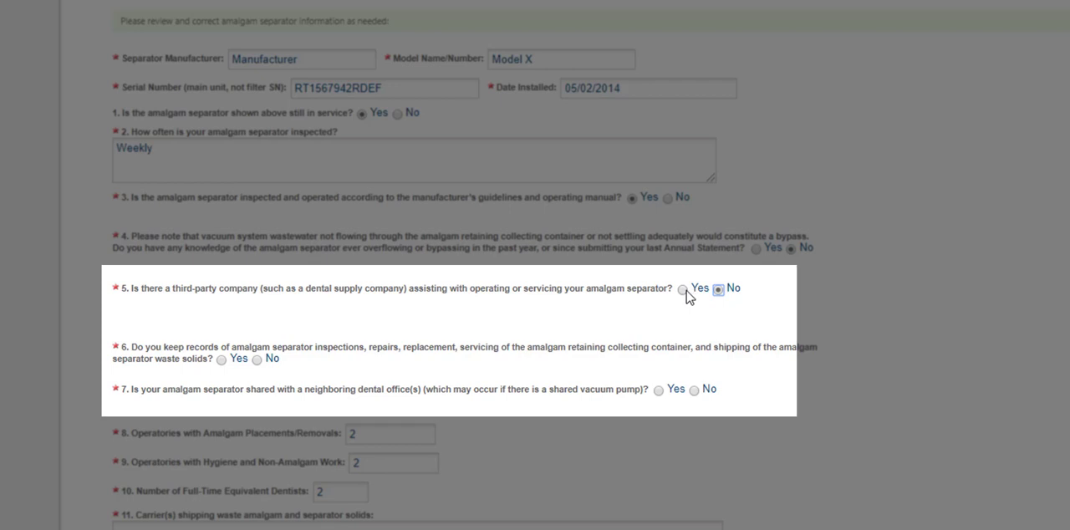
click(683, 289)
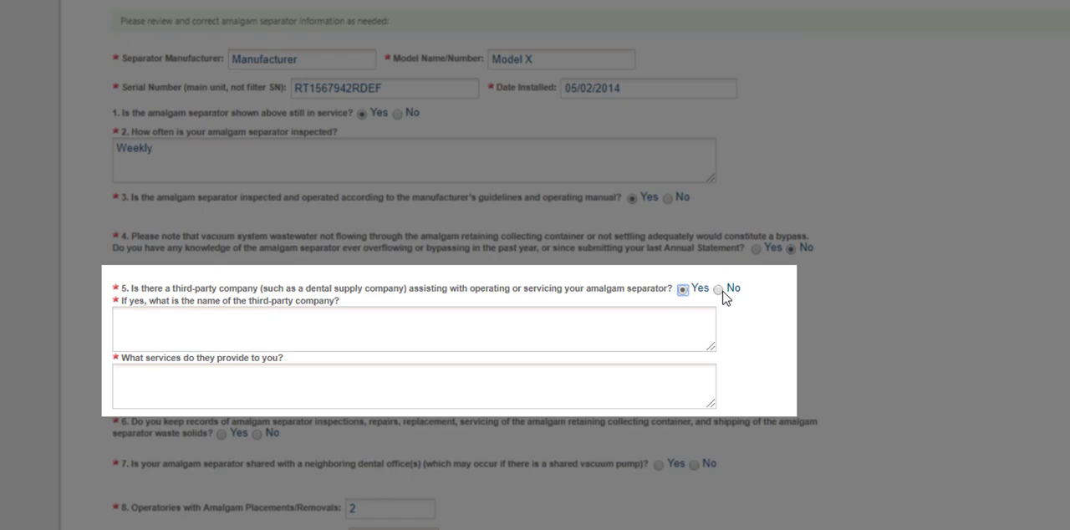
click(718, 290)
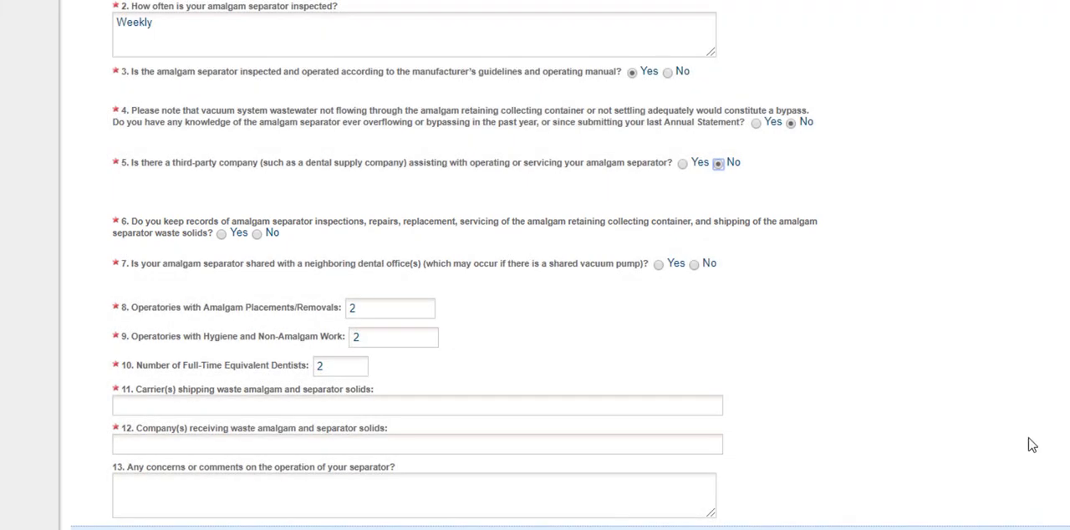
click(257, 234)
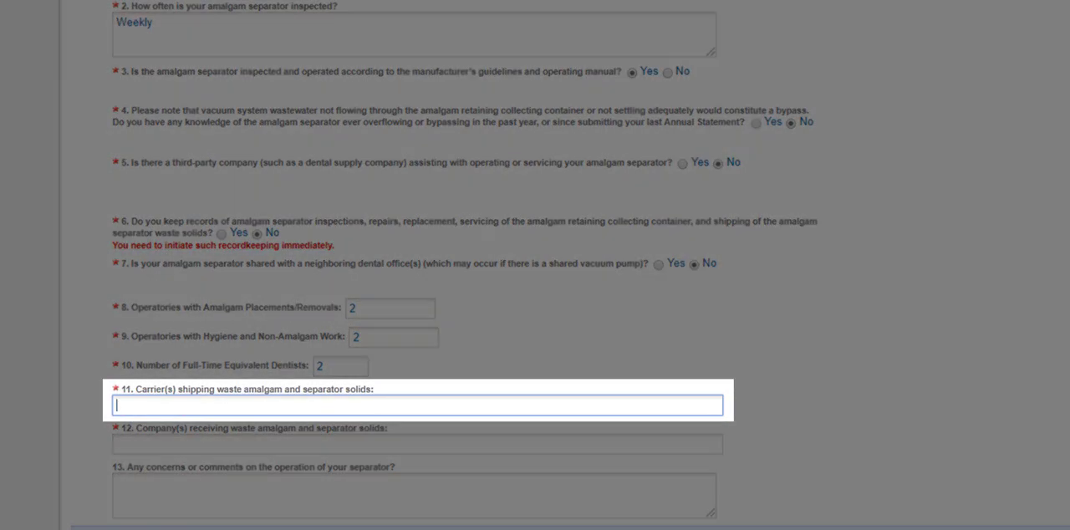
Enter "UPS, Fed Ex" as the carriers shipping waste amalgam and continue to the report comments page.
text(UPS, Fed Ex)
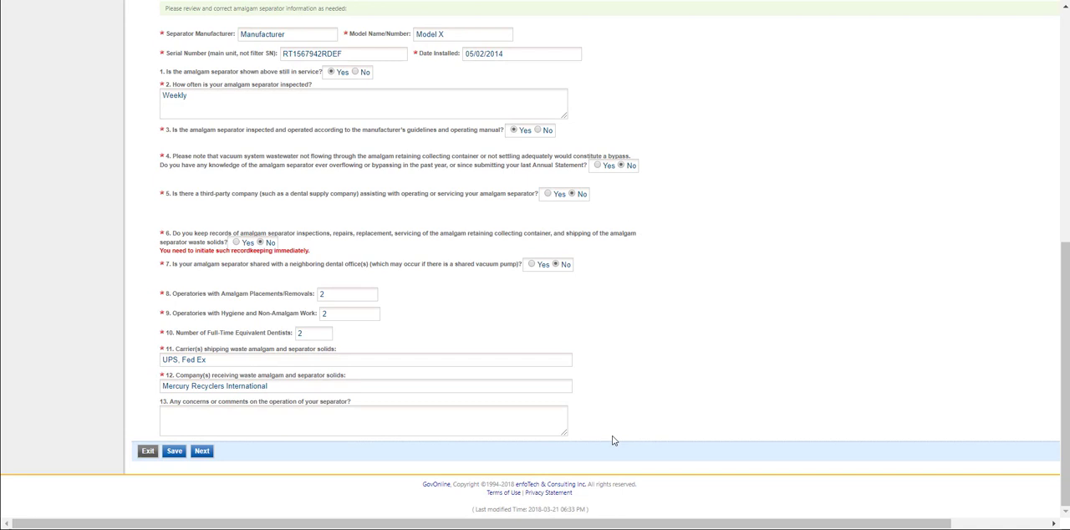
click(203, 452)
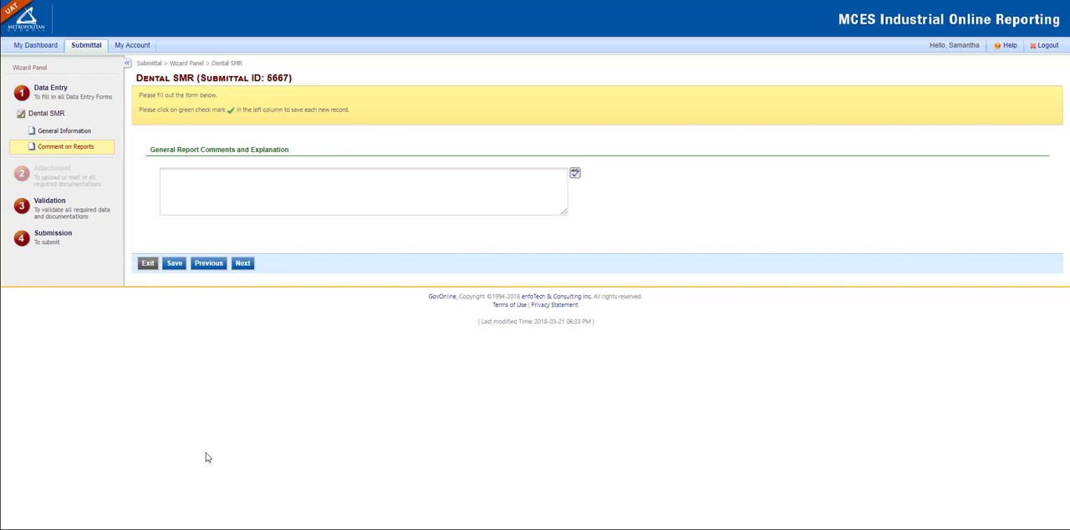
Enter the report comment "Please change the name of the office to Metropolitan Council Family Dental" and continue to the following page.
click(282, 194)
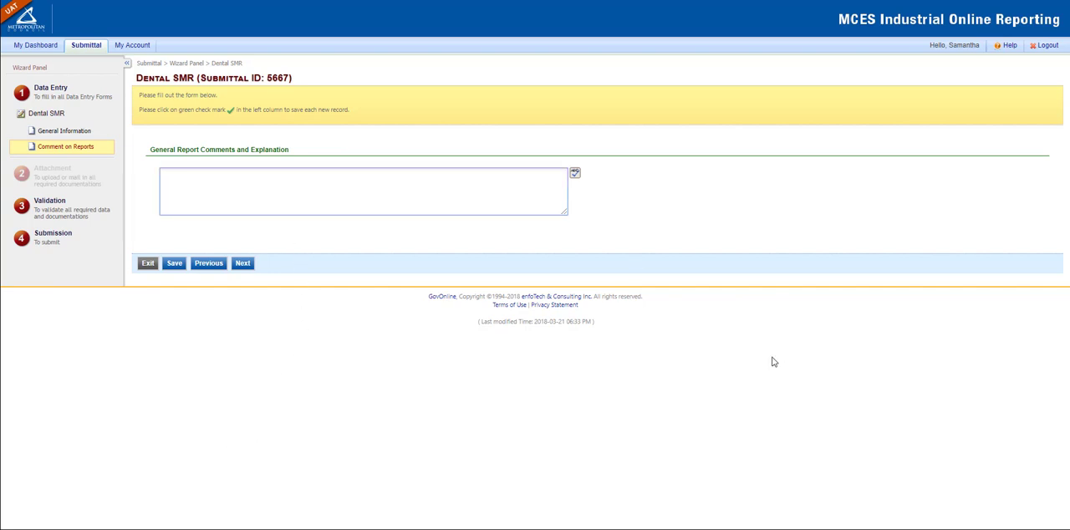
text(Please change the name of the office to M)
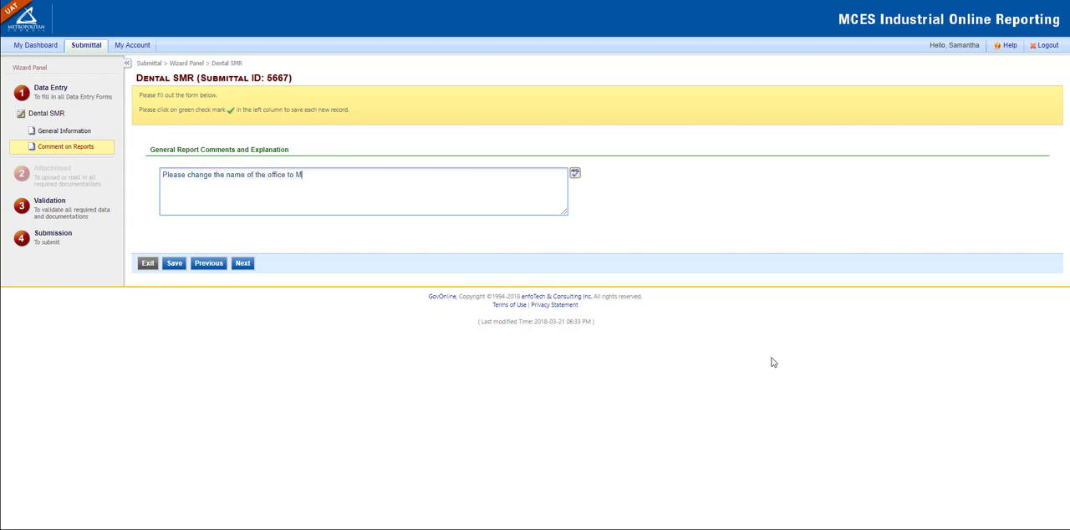
text(etropolitan Council Family Dental)
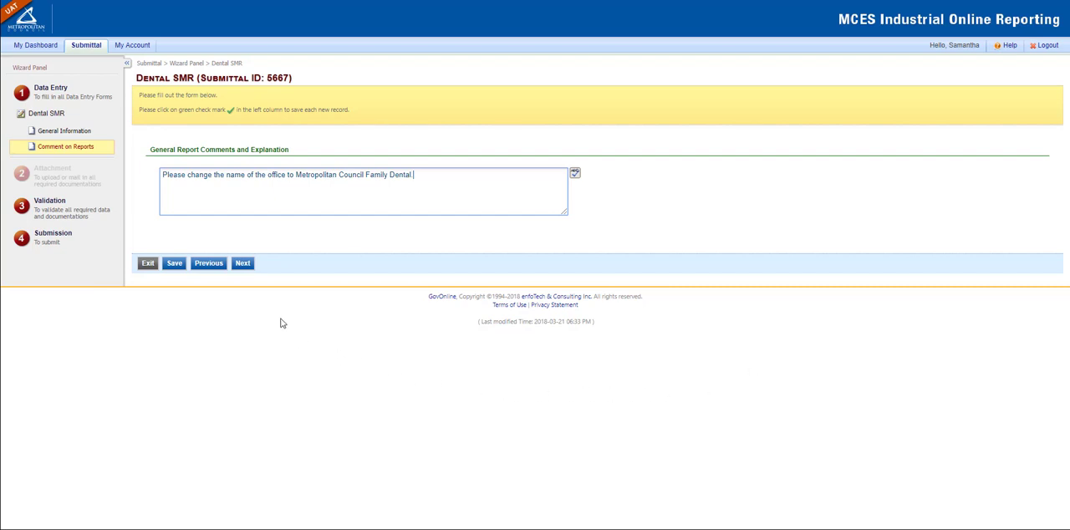
click(244, 263)
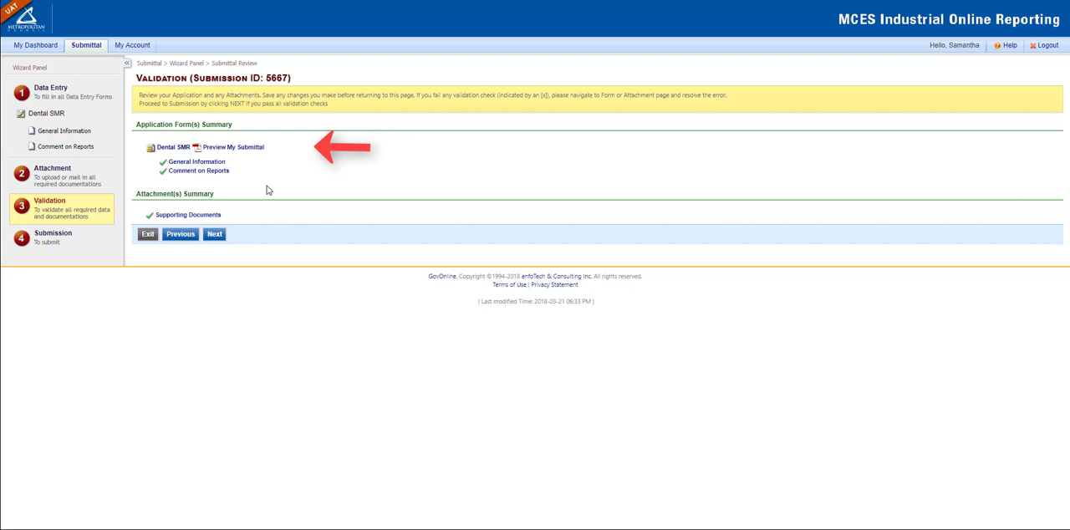
Preview the Dental SMR submittal from the validation page and proceed to the submission page.
click(255, 149)
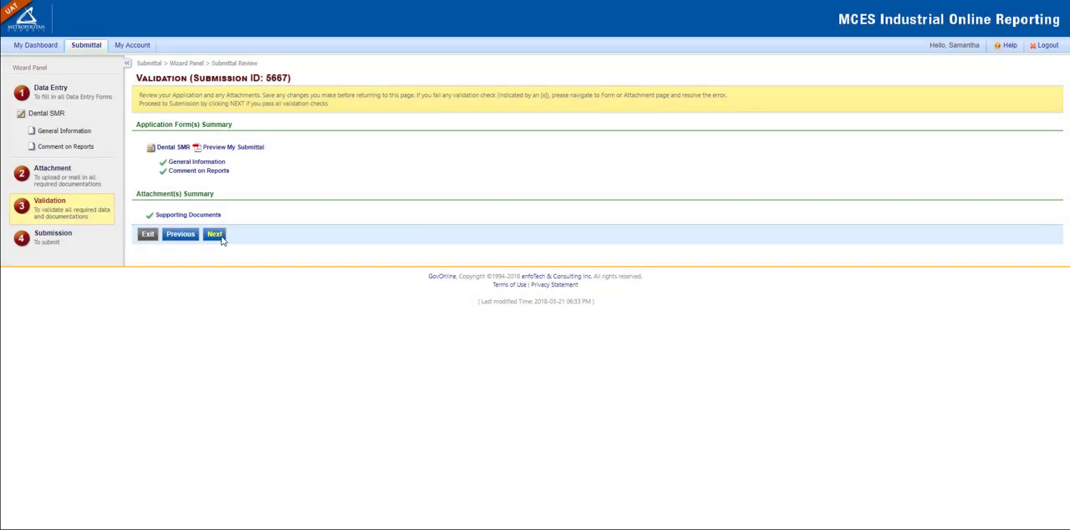
click(221, 239)
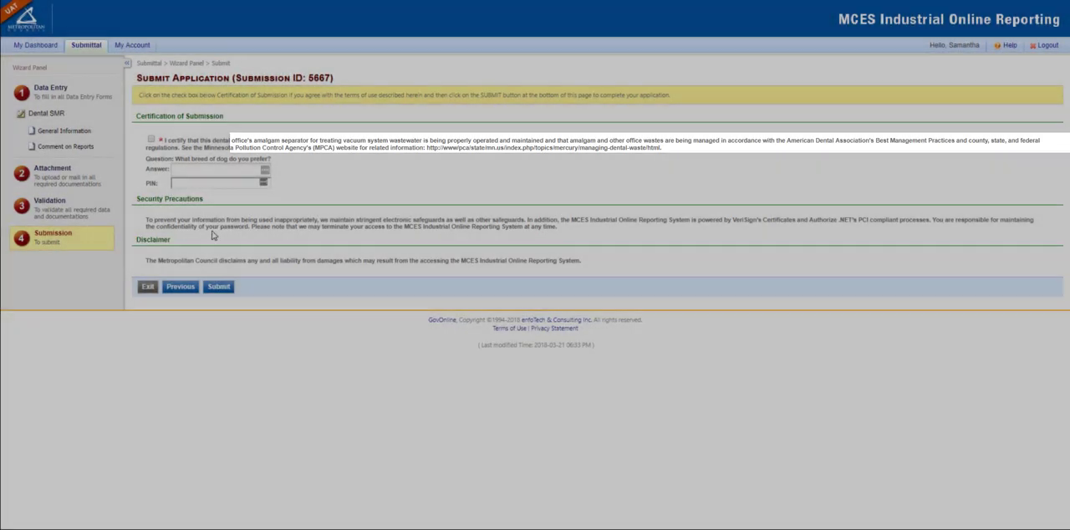
Certify the submission statement, enter the security question's answer and the PIN, and submit the application.
click(151, 140)
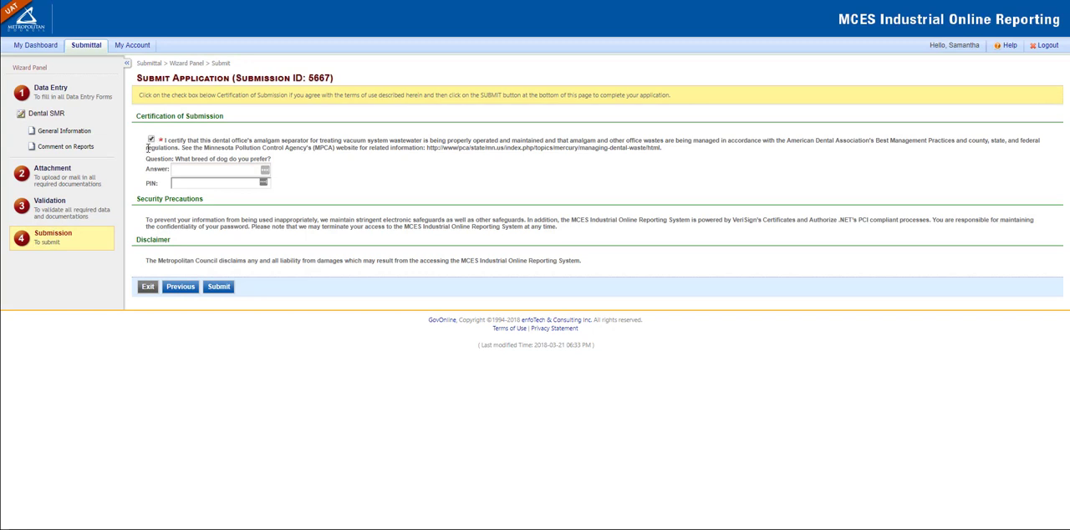
click(170, 171)
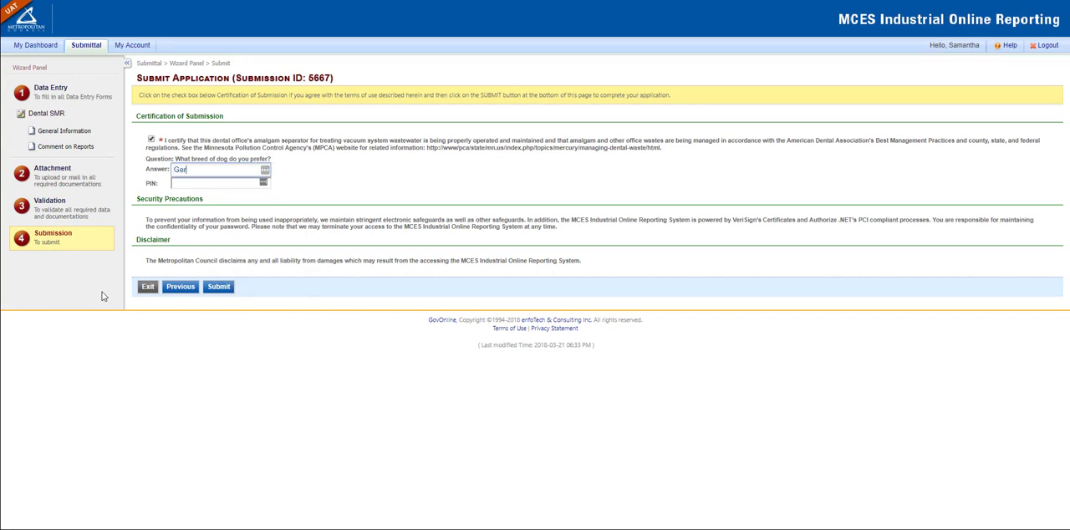
key(Tab)
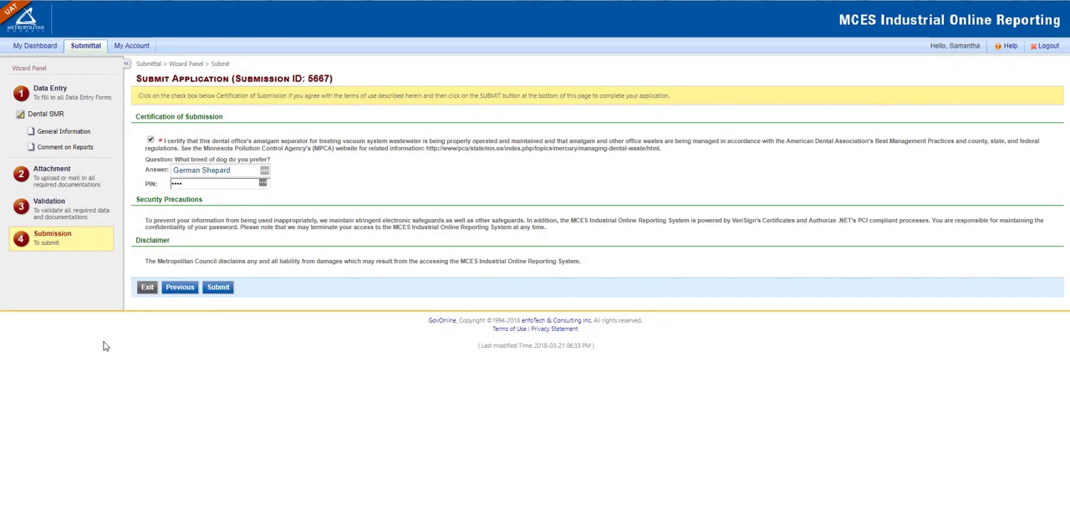
click(217, 287)
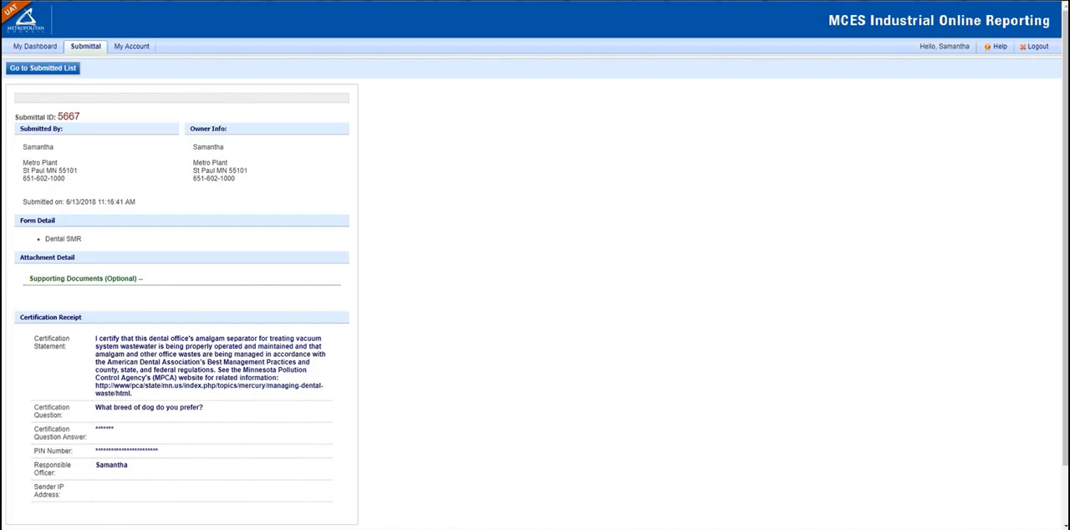